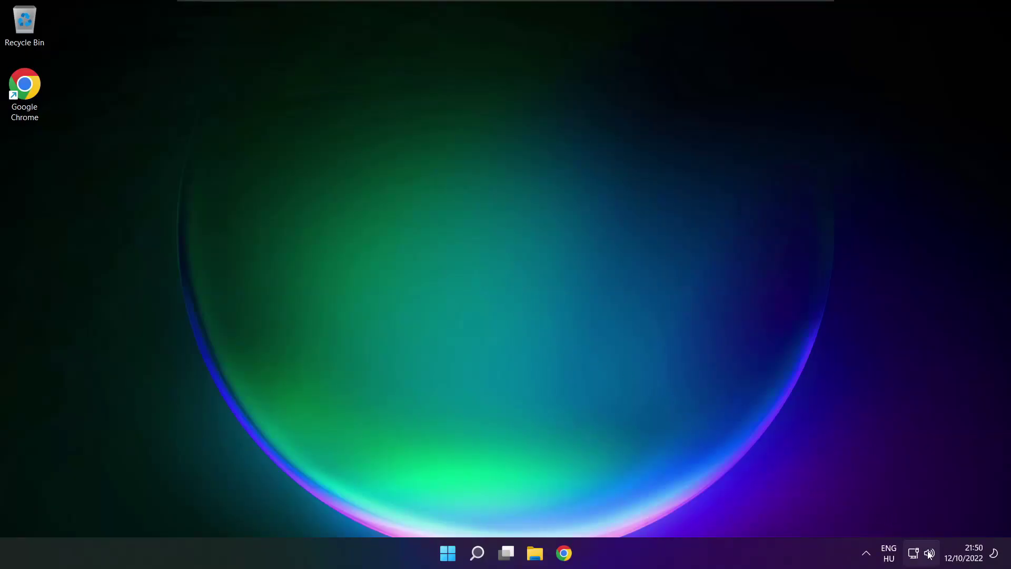
Step: Pick Speakers (High Definition Audio Device) as the output in the volume flyout, then close the panel
left_click(930, 555)
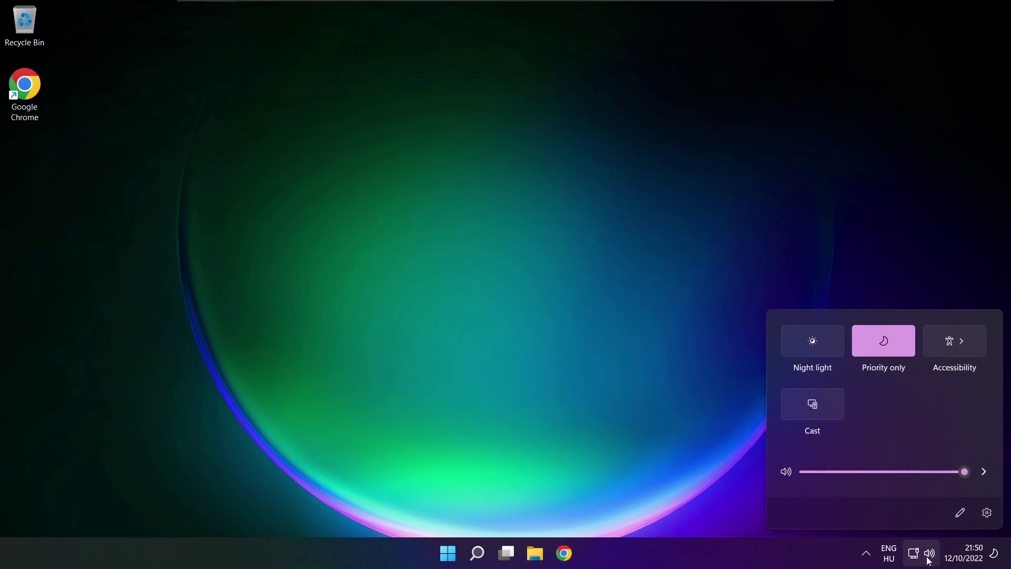
left_click(985, 473)
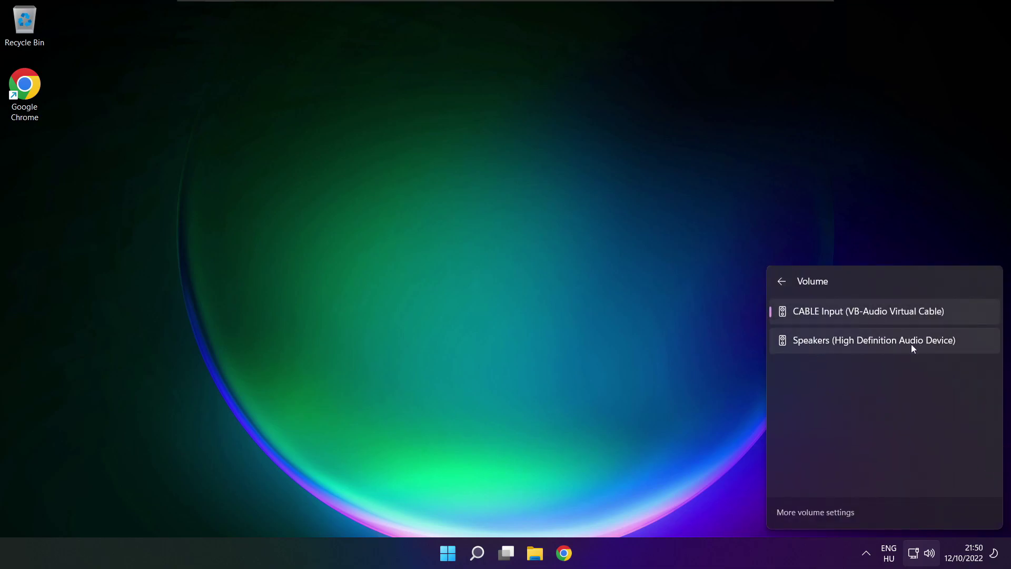
left_click(966, 346)
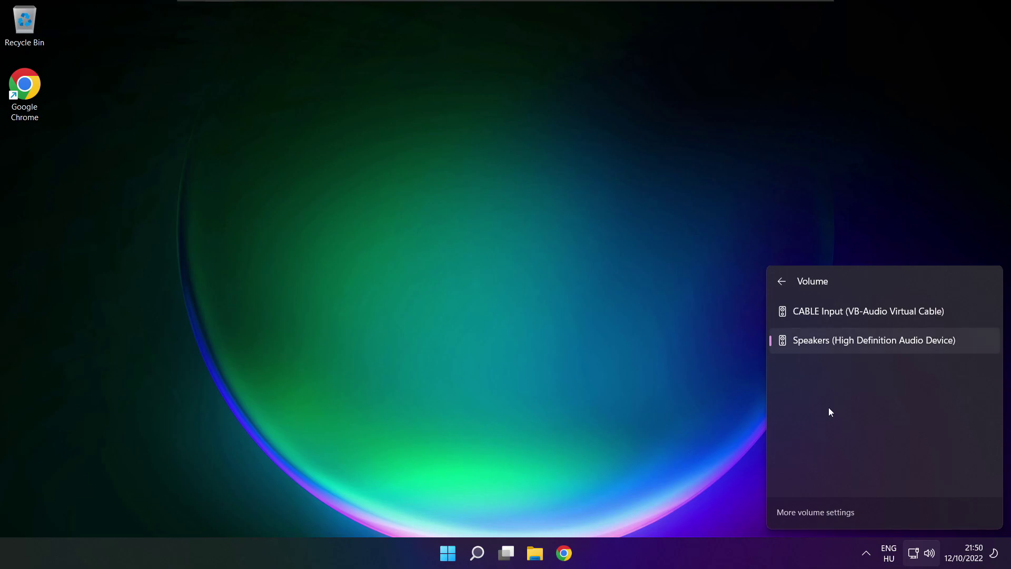
left_click(535, 309)
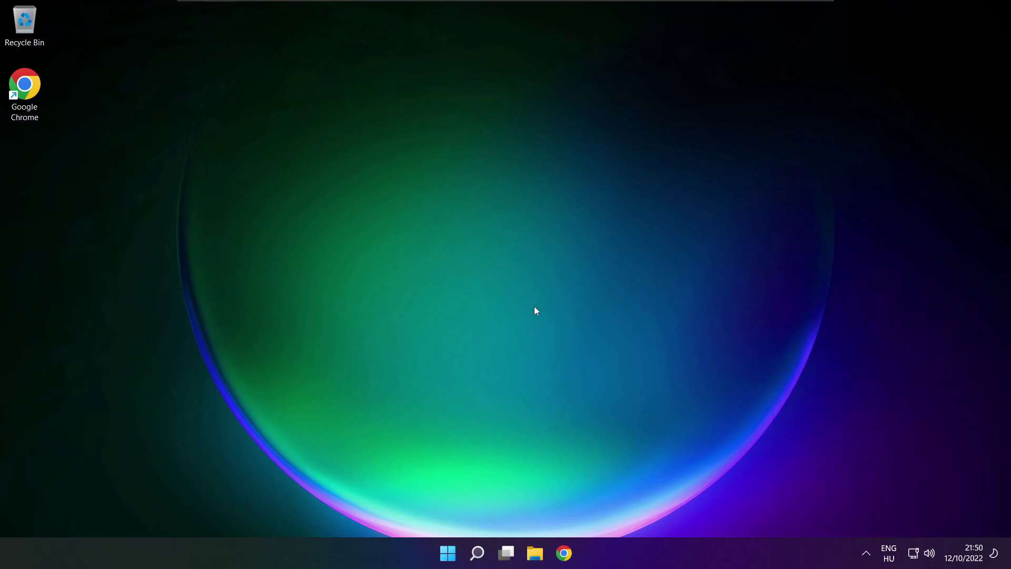
Step: Open the Start power menu, then reopen the Quick Settings list of output devices
left_click(448, 554)
left_click(669, 507)
left_click(930, 554)
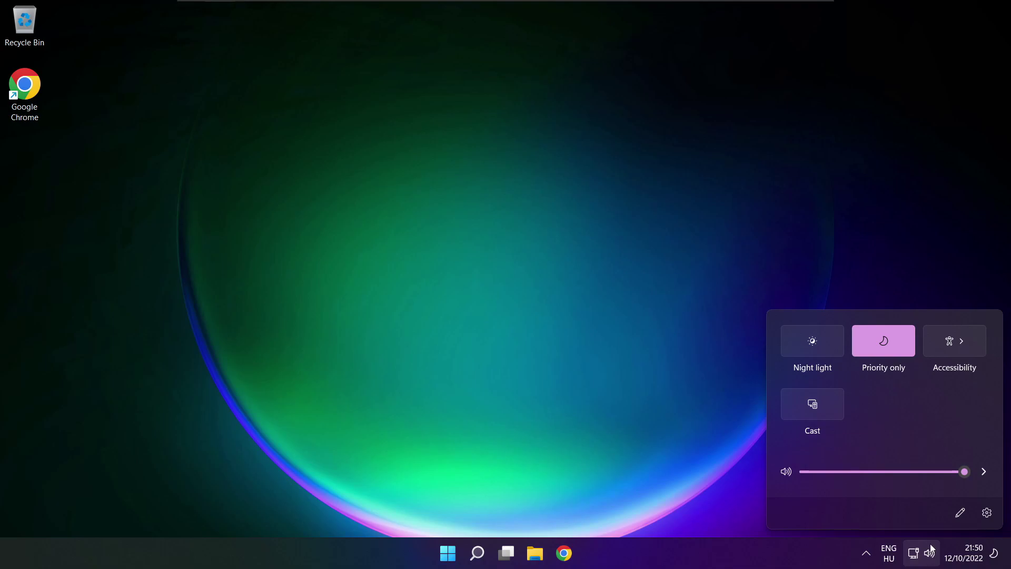
left_click(985, 473)
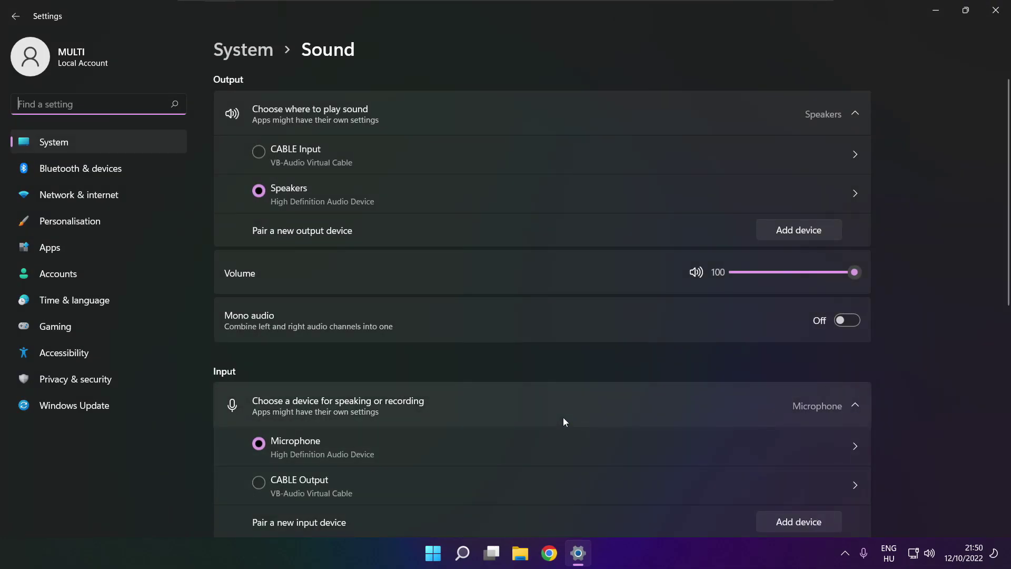
Step: Select Speakers as the output on the Sound page, leaving its volume at 100
left_click(271, 191)
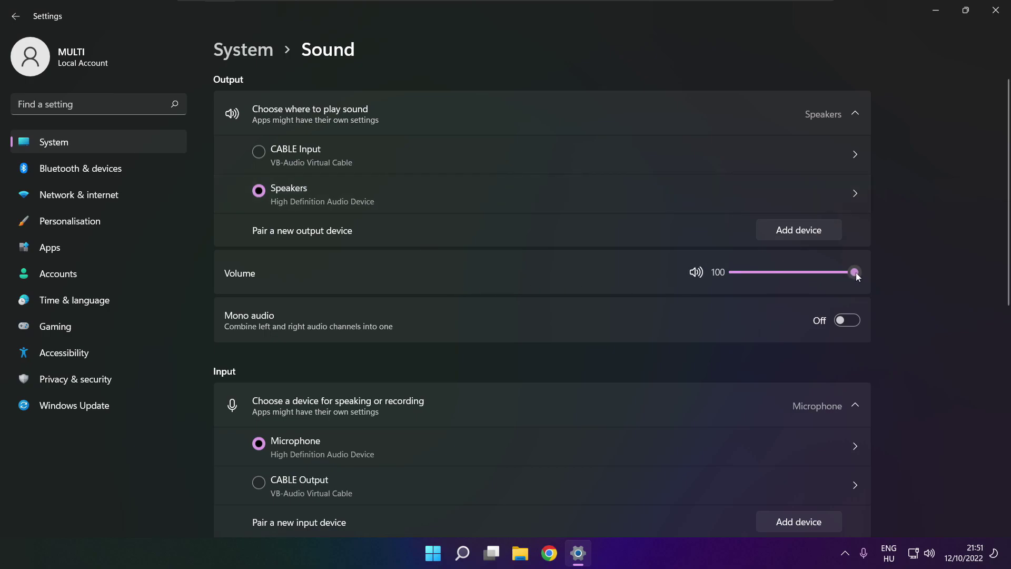
mouse_move(855, 272)
left_mouse_down()
mouse_move(780, 271)
mouse_move(865, 272)
left_mouse_up()
left_click_drag(1009, 267, 1003, 441)
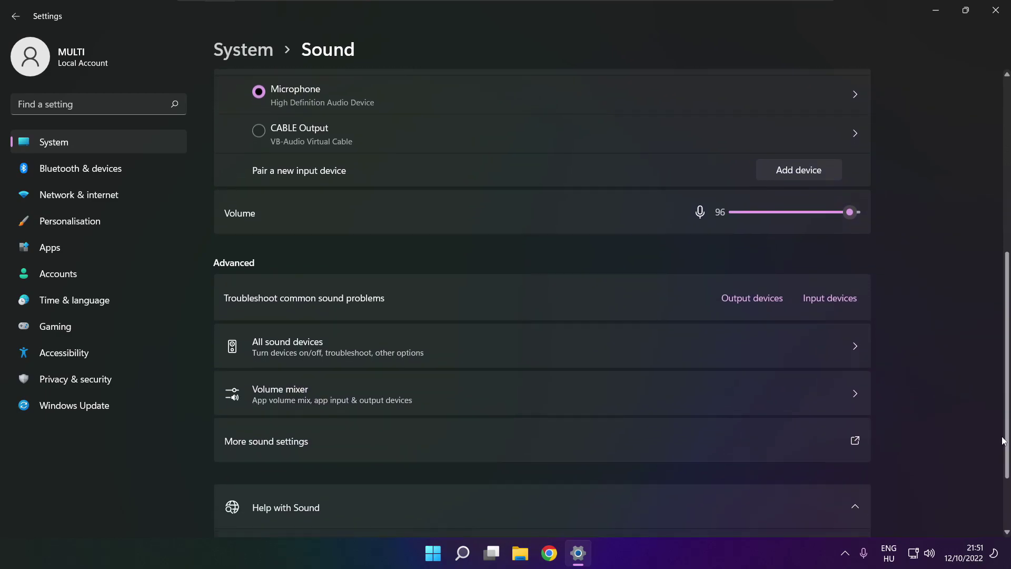
Step: Disable the CABLE Input playback device in the classic Sound panel
left_click(416, 448)
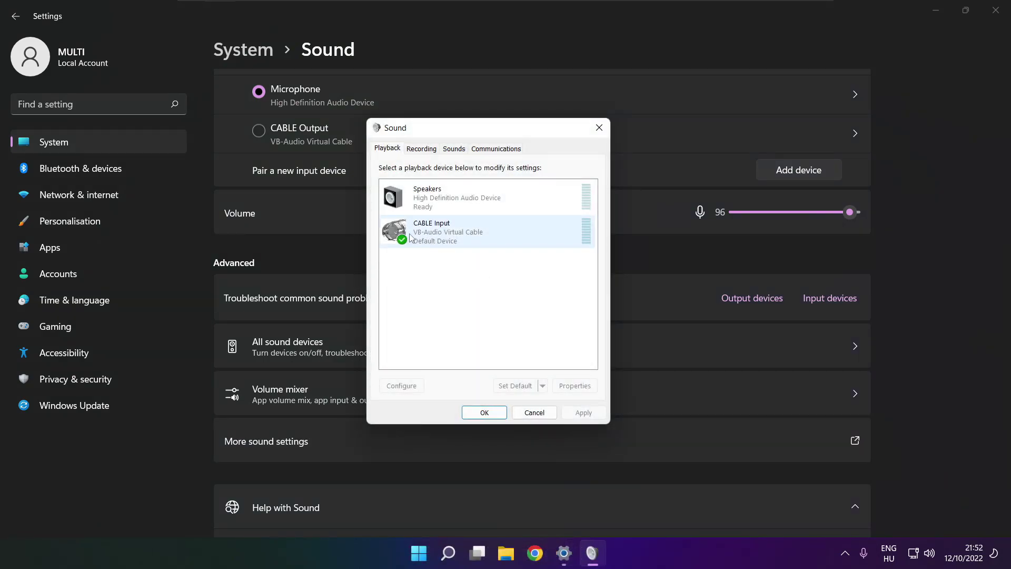
left_click(464, 241)
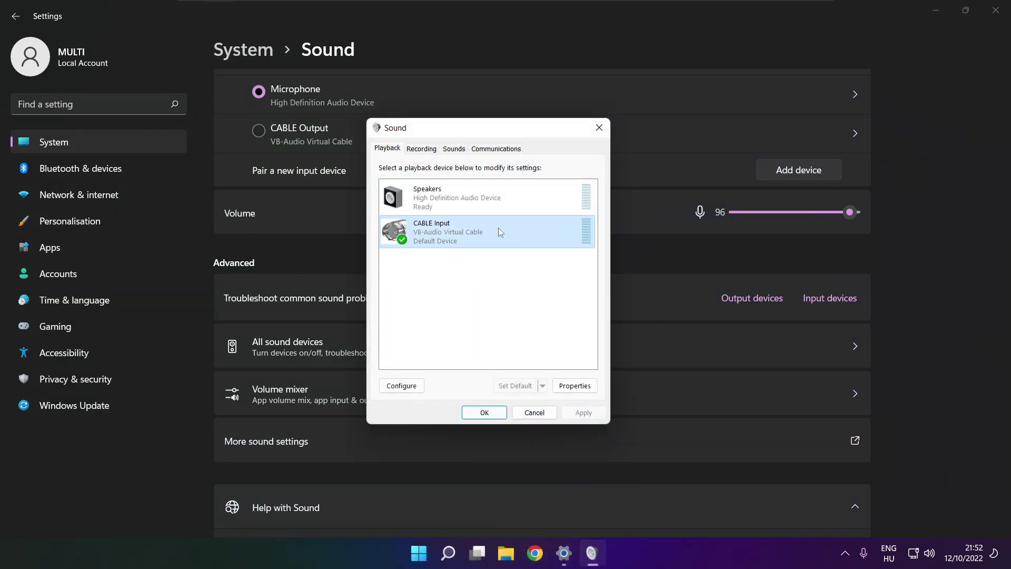
right_click(536, 232)
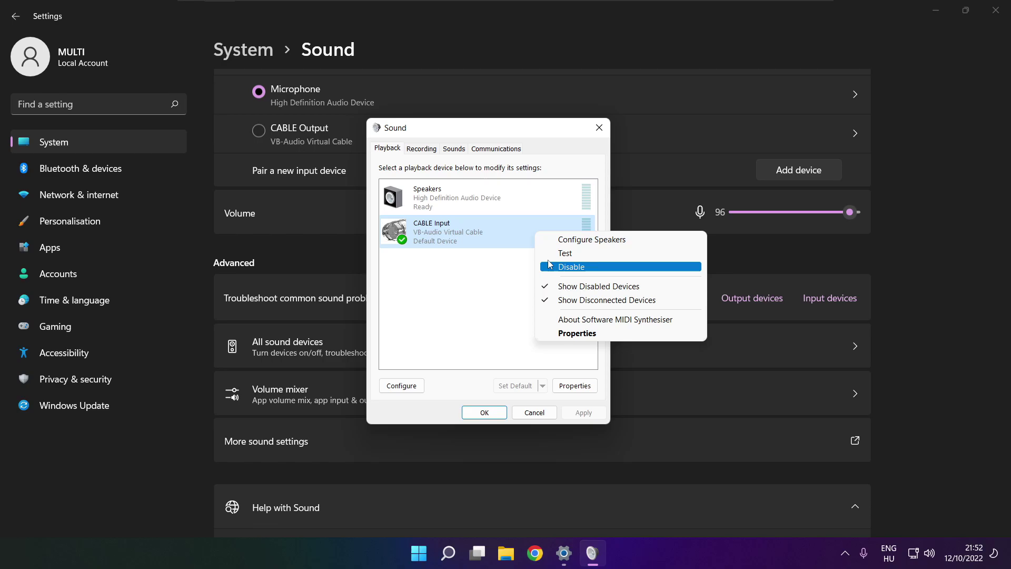
left_click(587, 268)
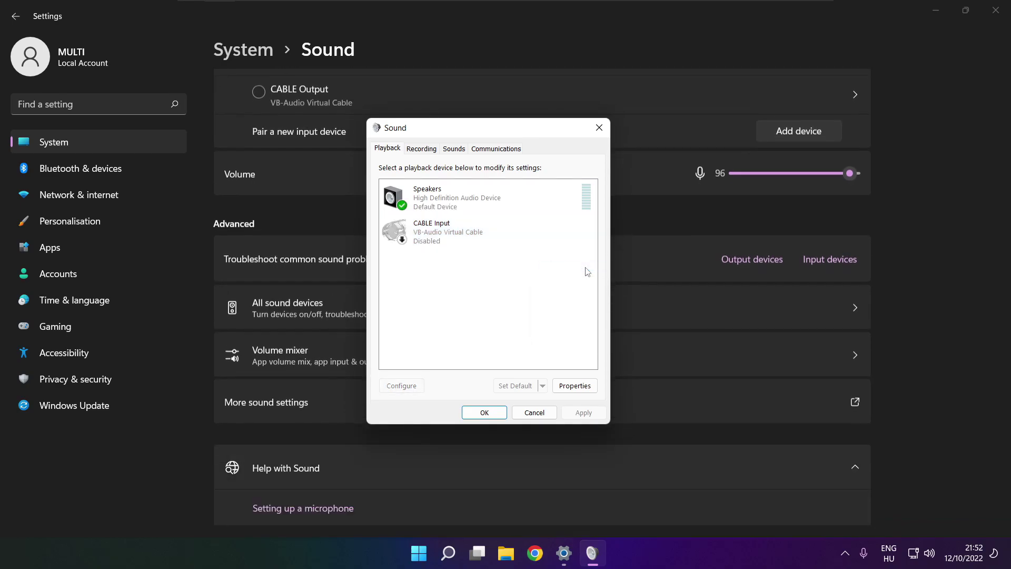
Step: Start Configure Speakers for the Speakers playback device
left_click(498, 198)
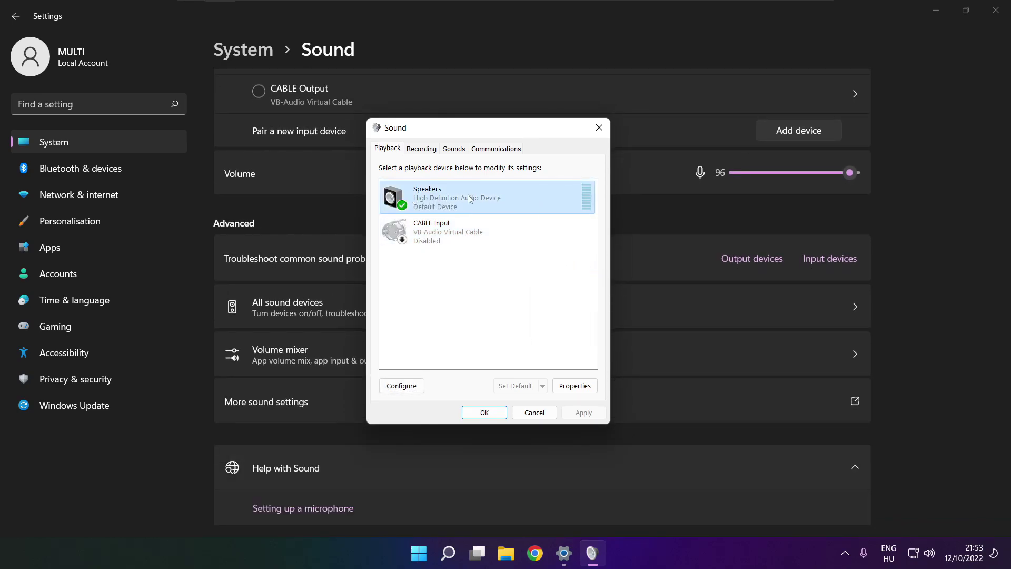
right_click(490, 203)
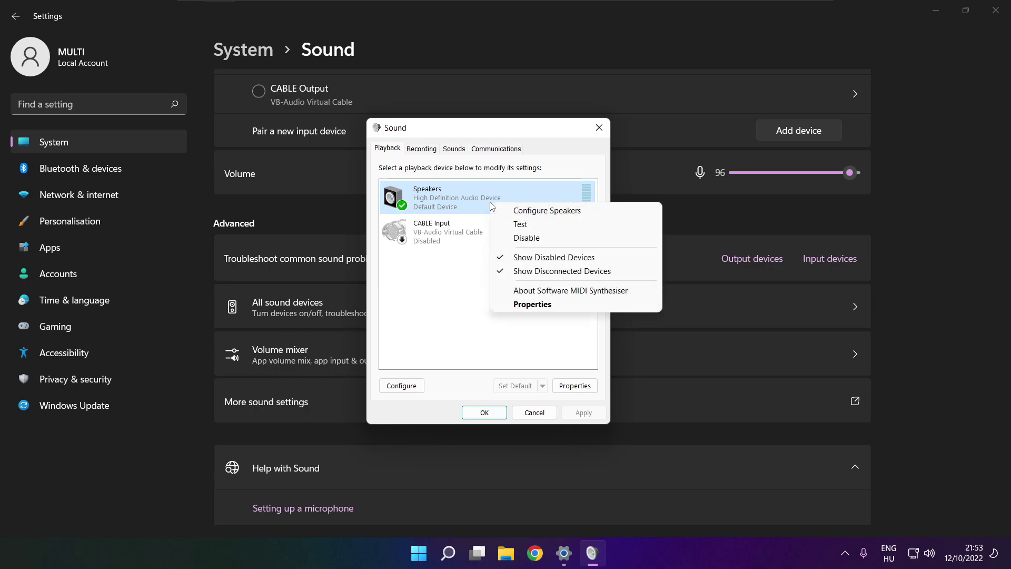
left_click(557, 211)
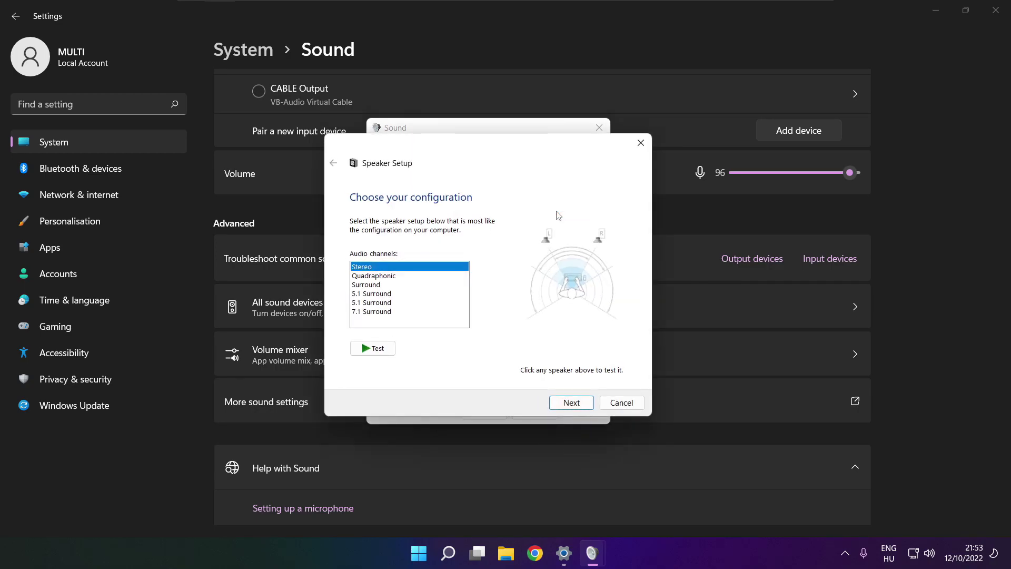
Step: Set Speakers to 7.1 Surround, keeping all optional and full-range speakers
left_click(376, 312)
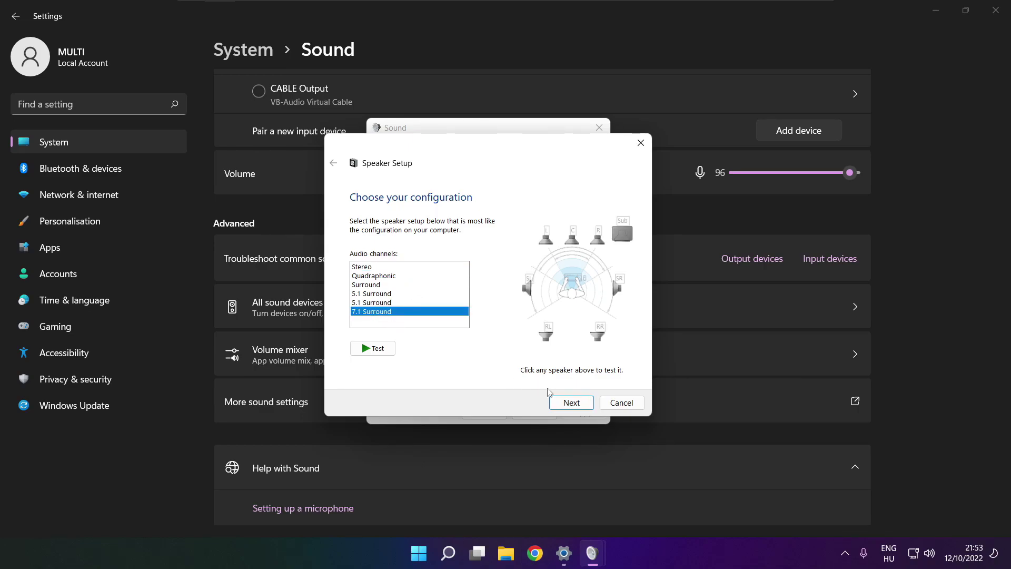
left_click(571, 404)
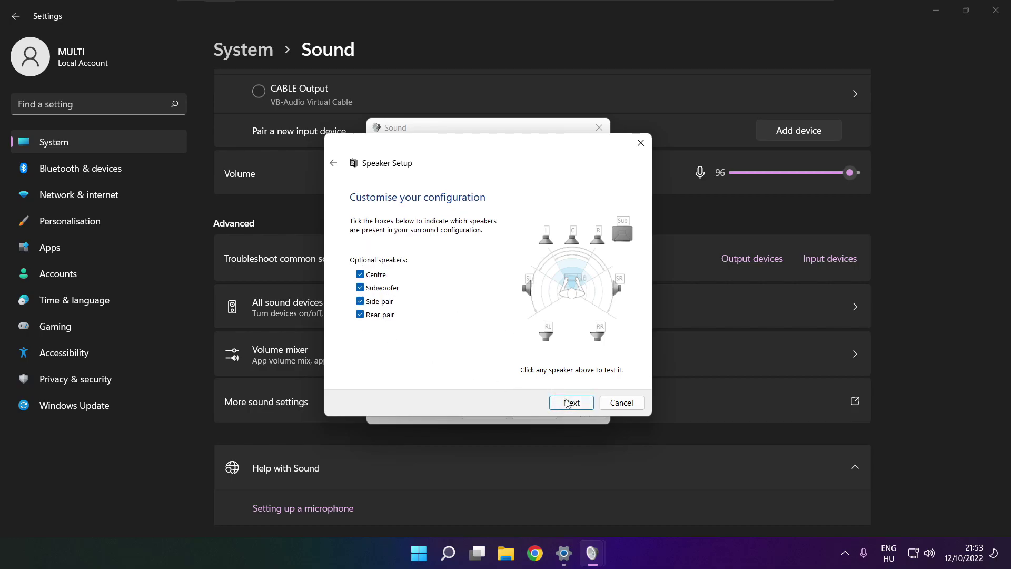
left_click(566, 404)
left_click(568, 404)
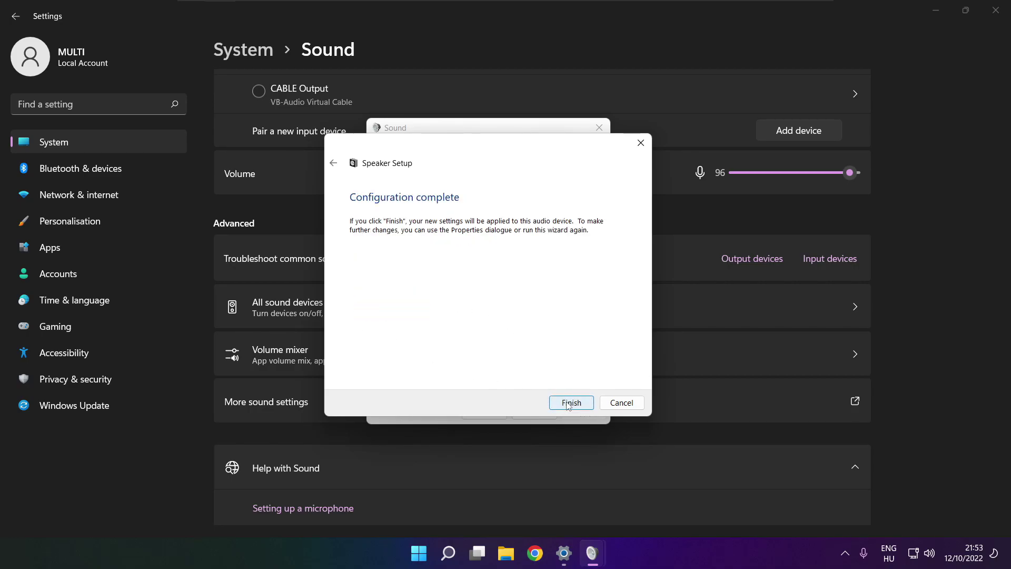
left_click(568, 404)
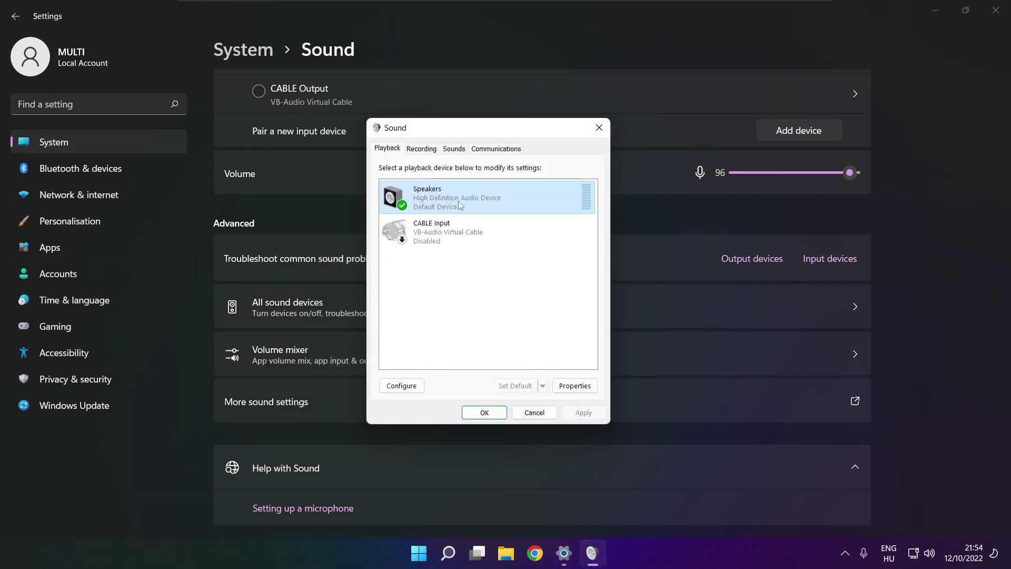
Step: Turn off all sound enhancements in Speakers Properties and apply the change
left_click(574, 385)
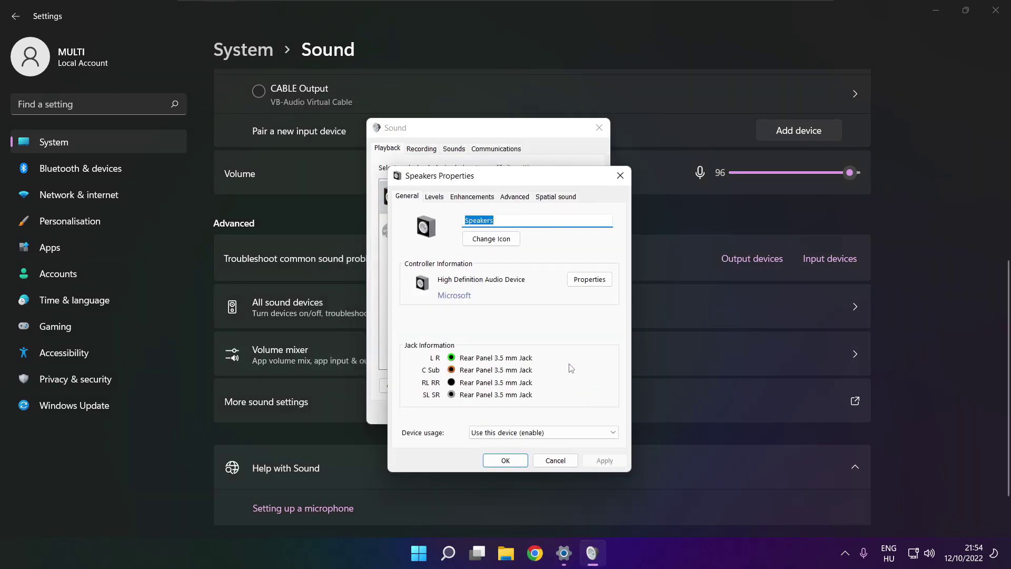
left_click_drag(477, 190, 457, 157)
left_click(414, 164)
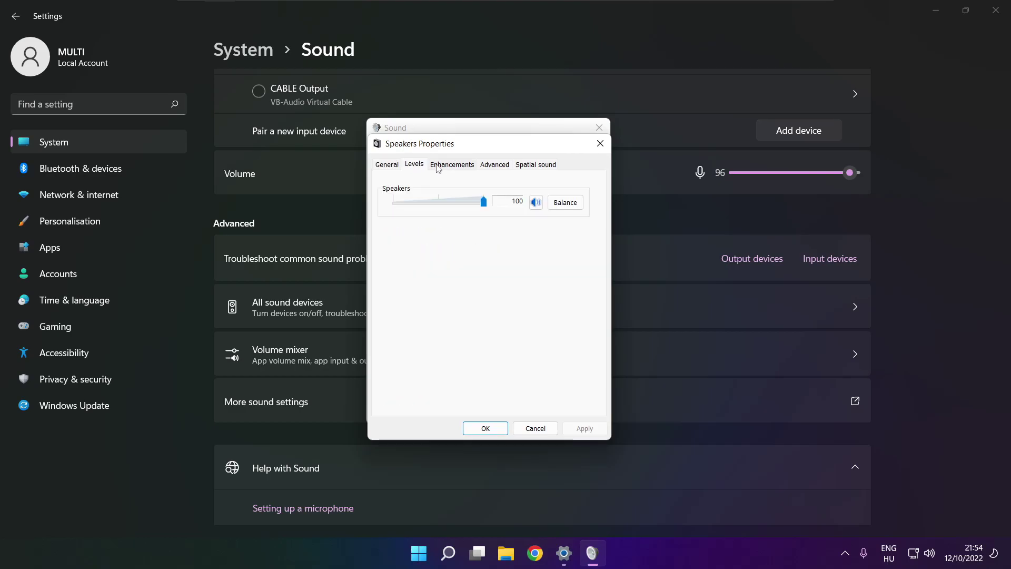
left_click(445, 165)
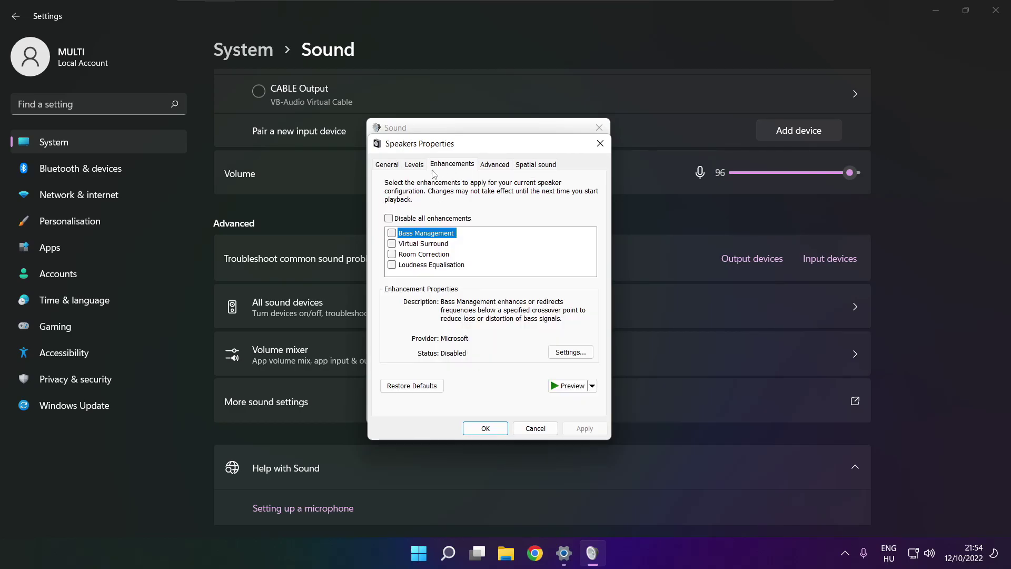
left_click(389, 219)
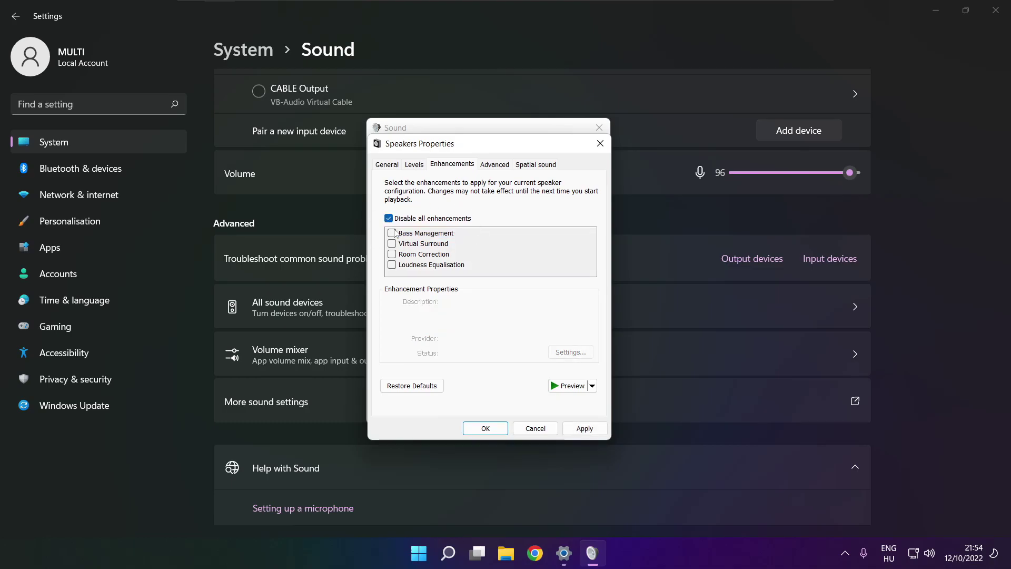
left_click(585, 428)
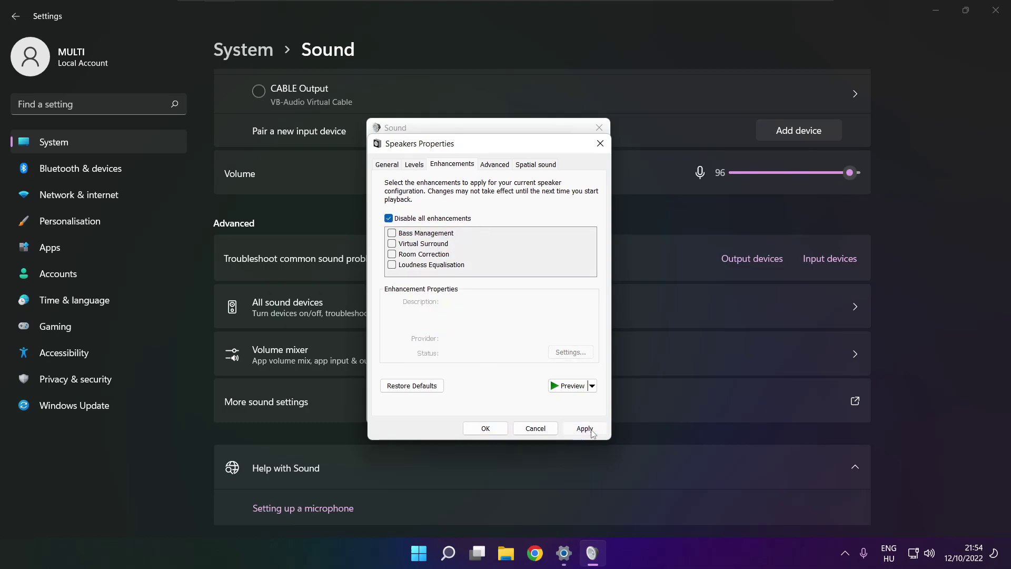
Step: Keep the default format at 16 bit, 48000 Hz (DVD Quality) and close both Sound dialogs
left_click(493, 166)
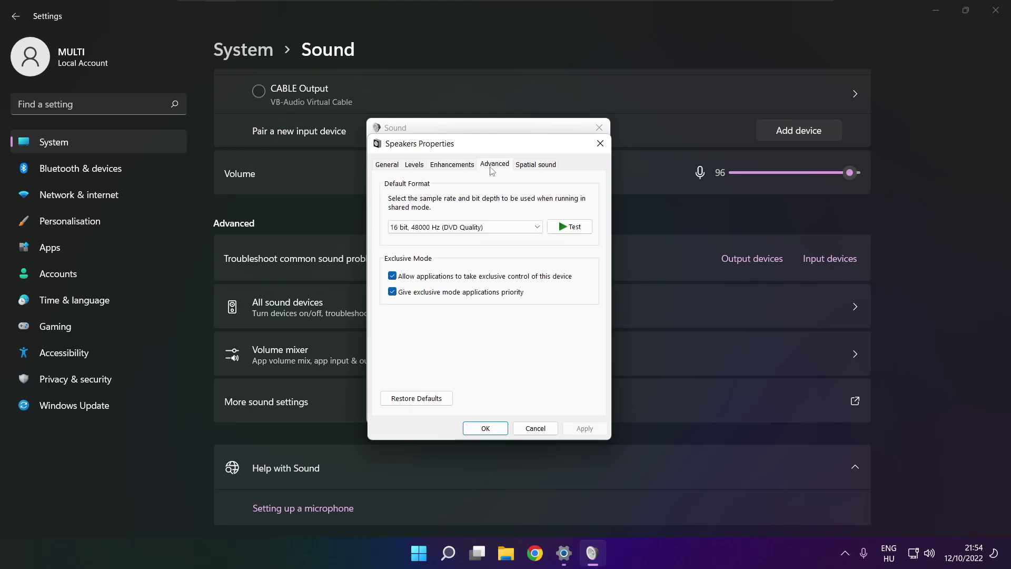
left_click(537, 230)
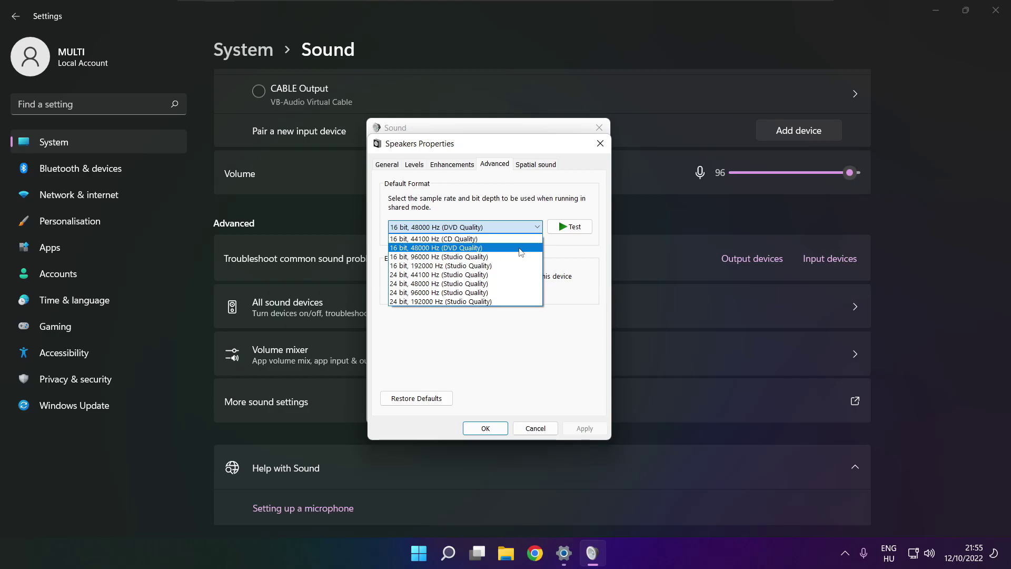
left_click(521, 248)
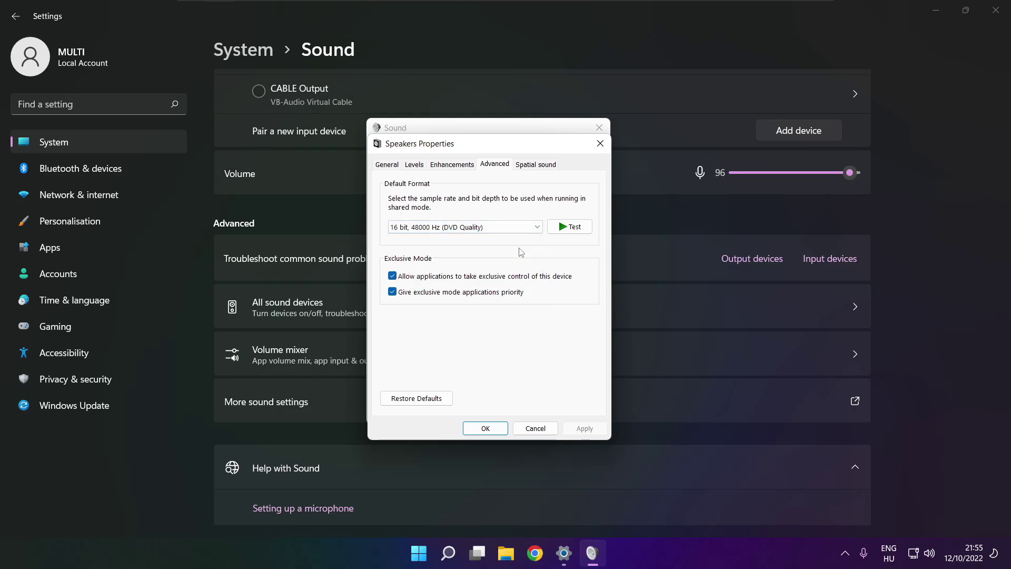
left_click(486, 428)
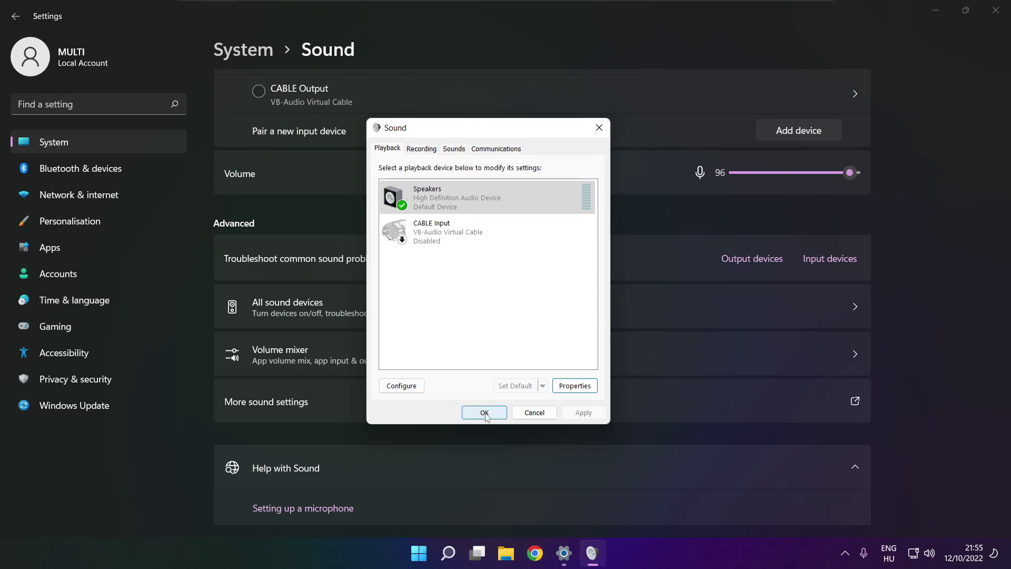
left_click(484, 413)
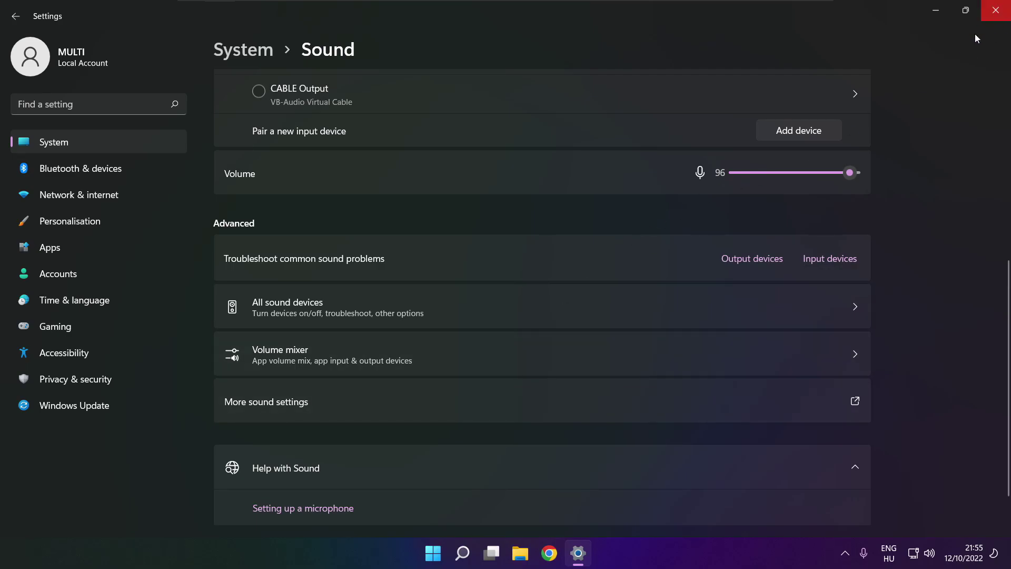
Step: Close Settings and open the Start power menu
left_click(994, 11)
key("super")
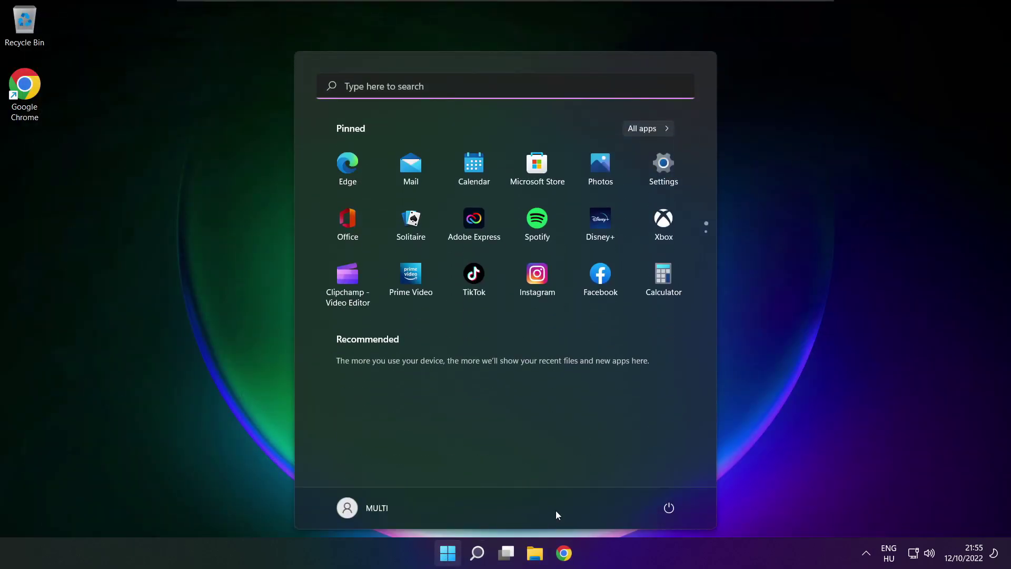
left_click(668, 507)
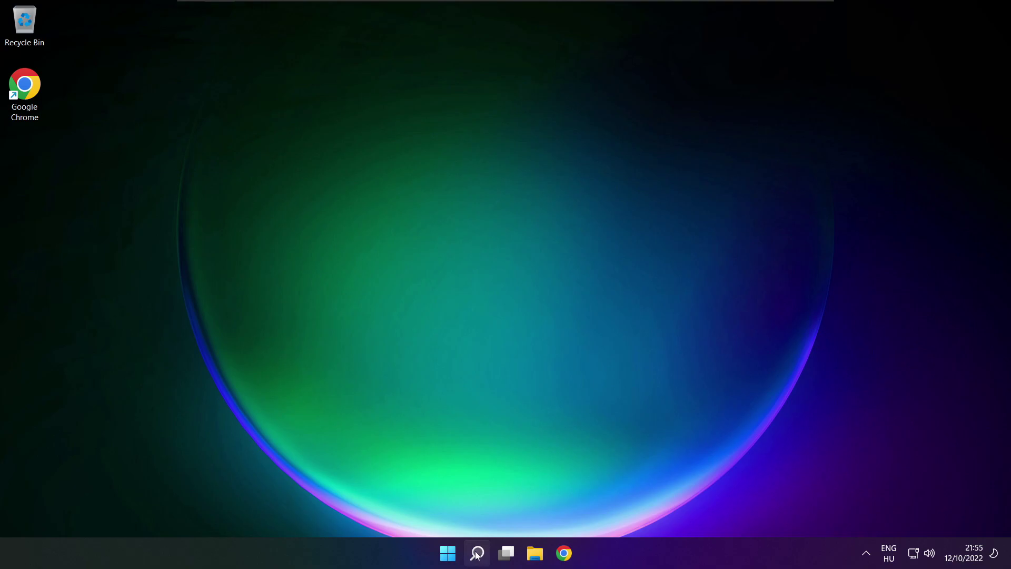
Step: Open Device Manager by searching 'device manager' and expand Sound, video and game controllers
left_click(476, 554)
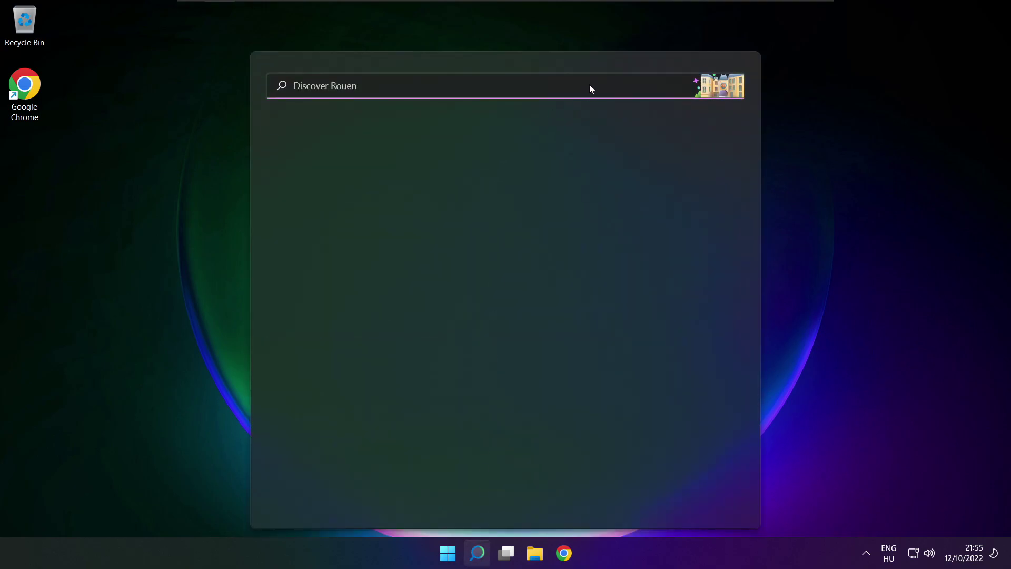
type("devi")
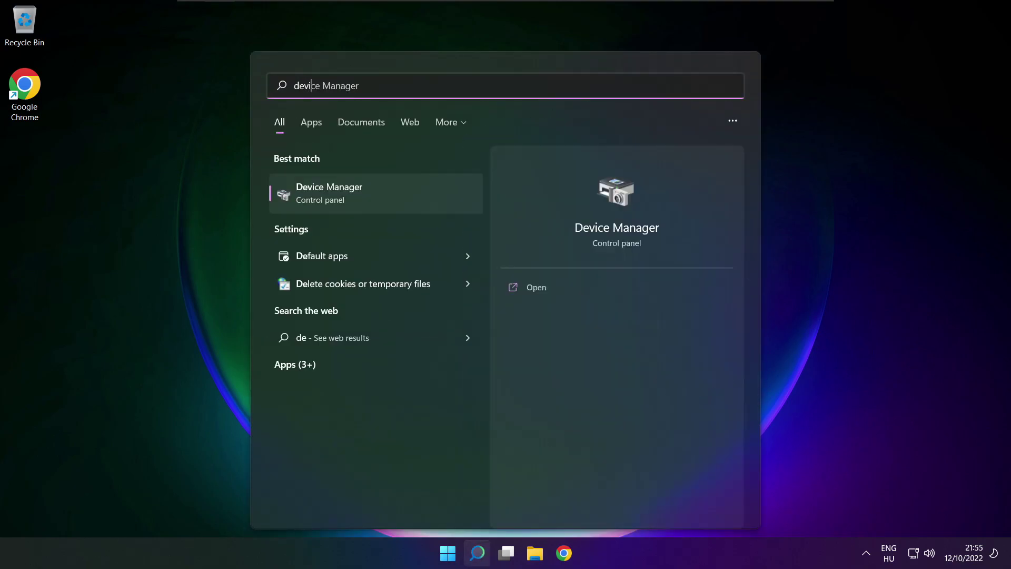
type("ce manager")
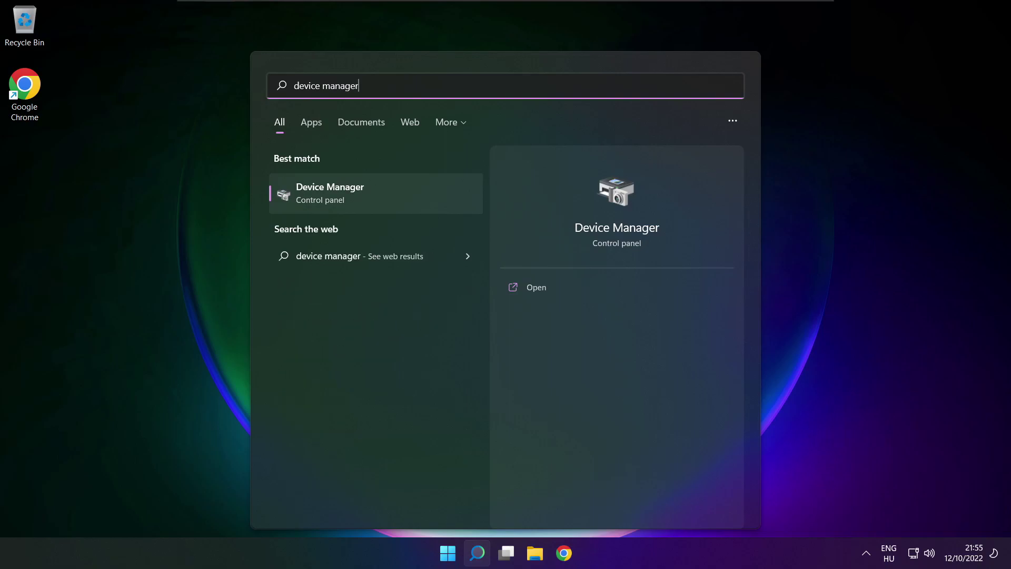
left_click(390, 194)
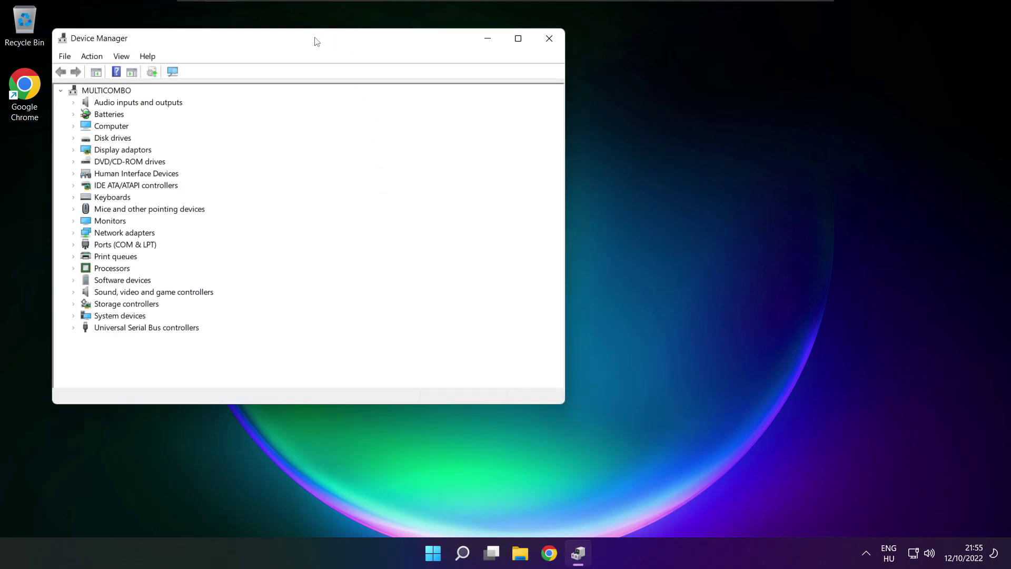
left_click_drag(317, 42, 529, 94)
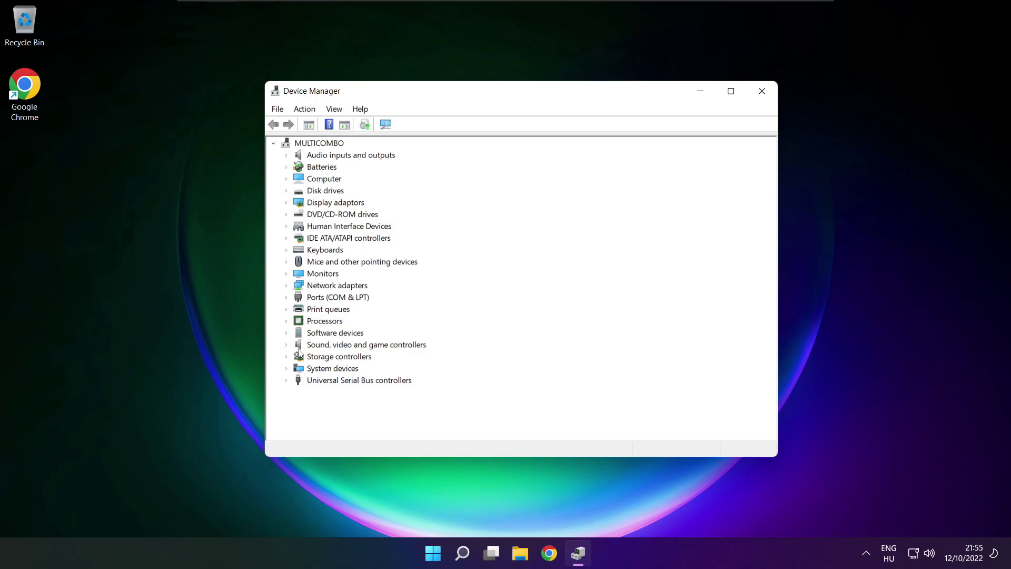
left_click(295, 346)
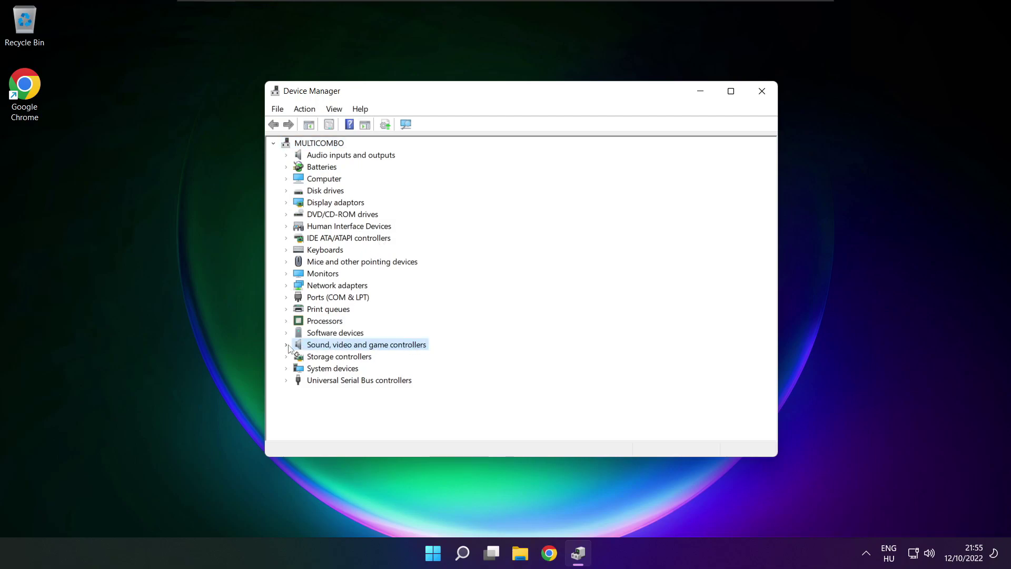
left_click(289, 346)
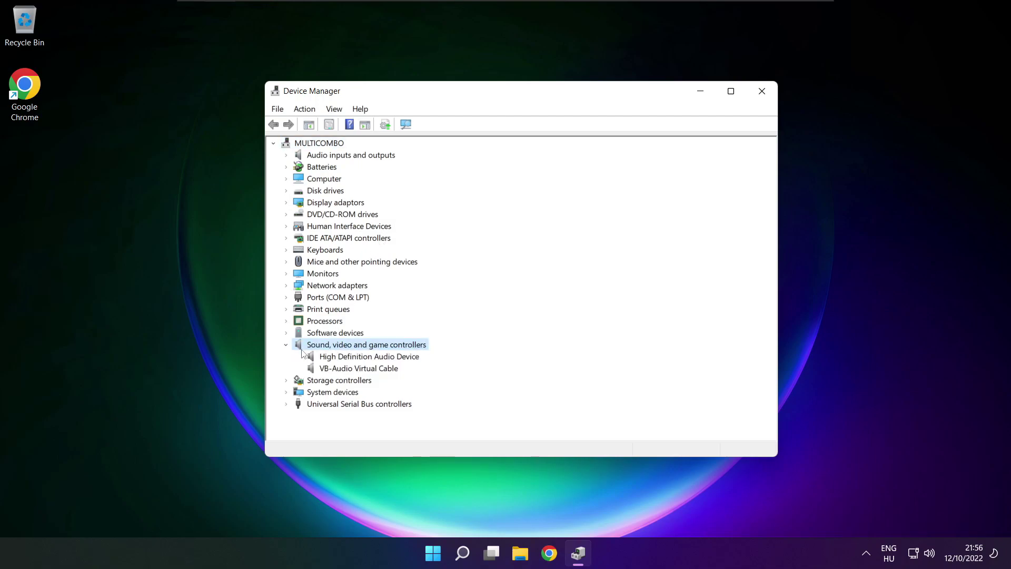
left_click(311, 357)
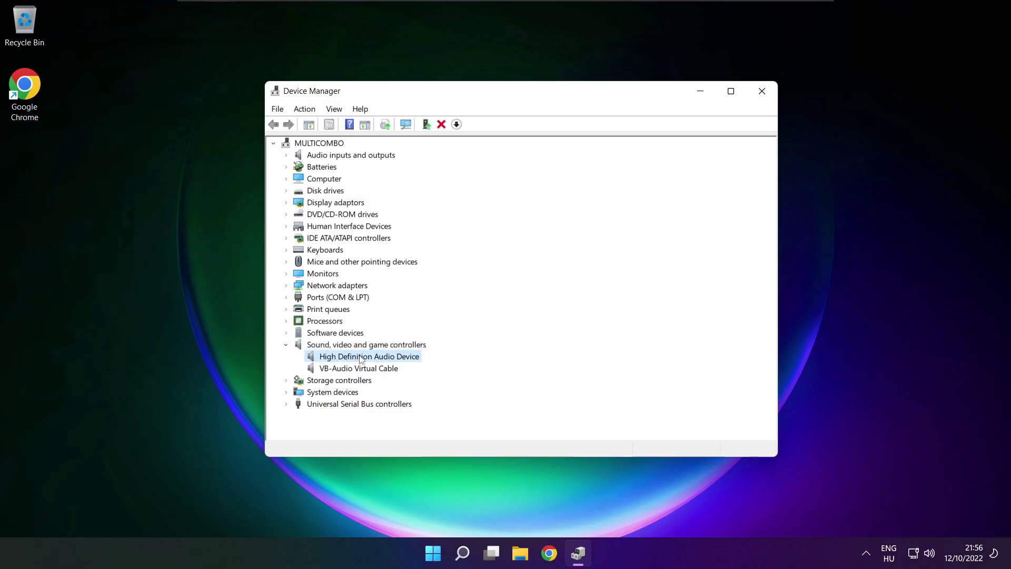
Step: Reinstall the High Definition Audio Device driver by picking it from drivers on this computer
right_click(361, 359)
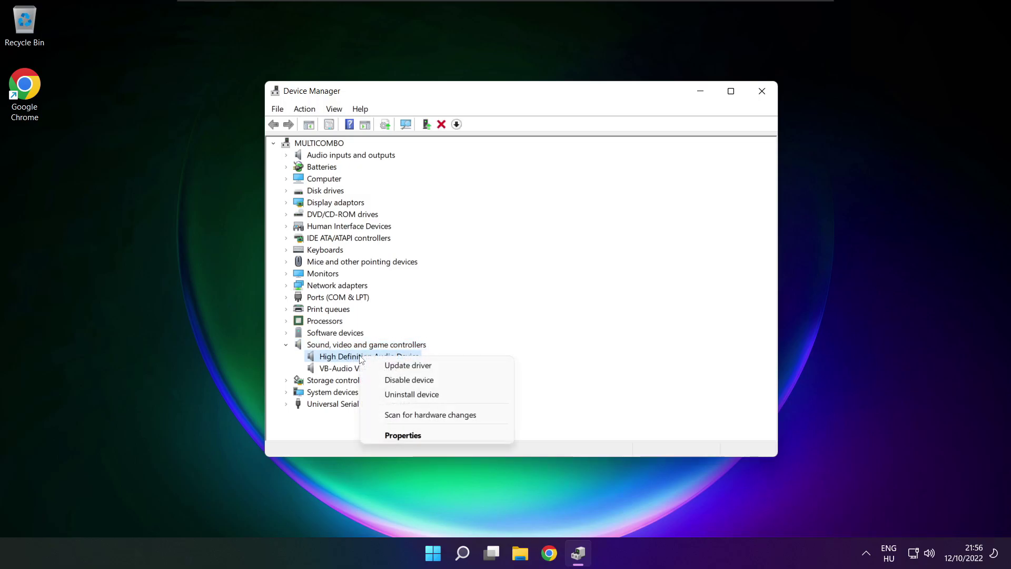
left_click(457, 369)
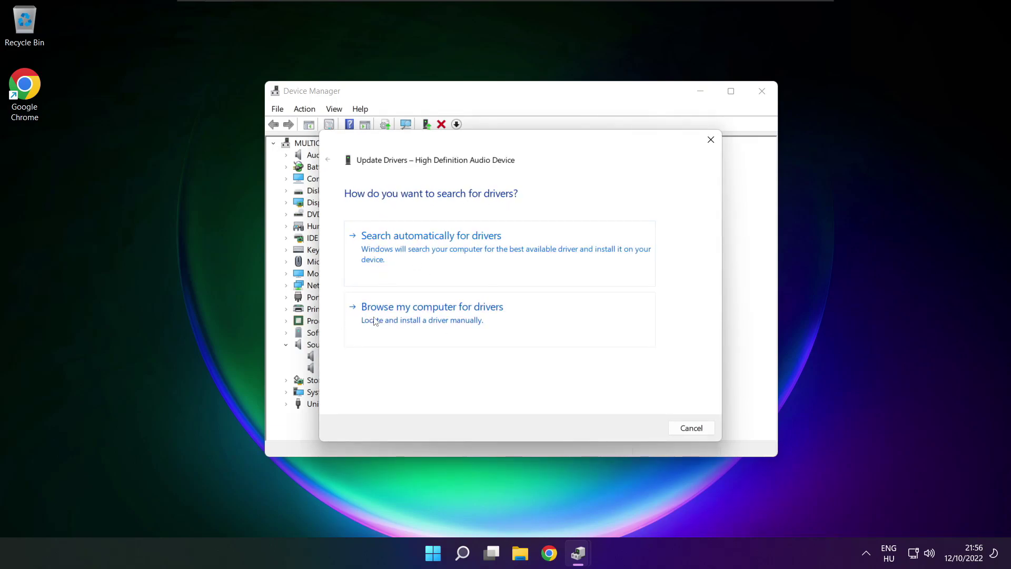
left_click(456, 320)
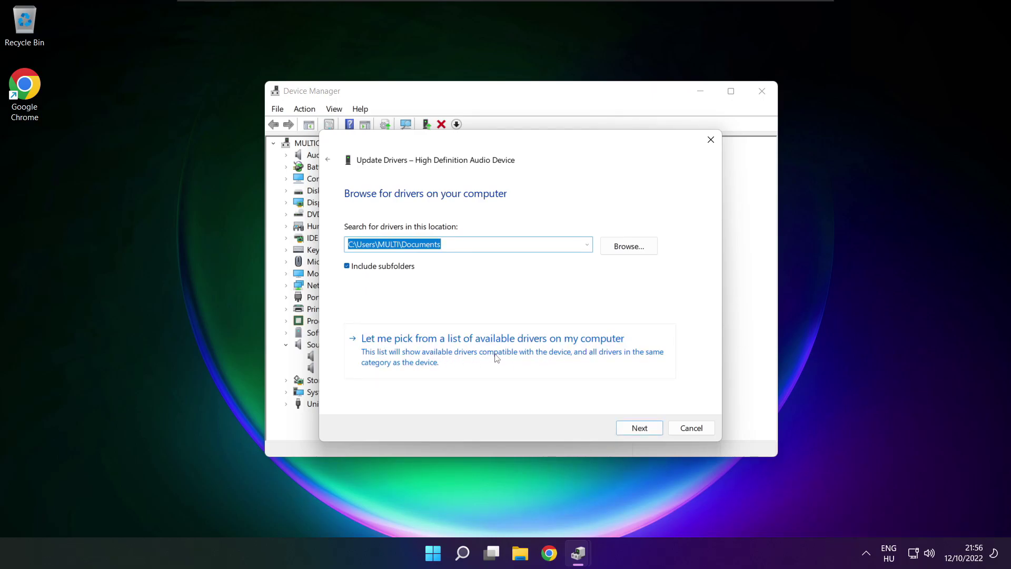
left_click(497, 358)
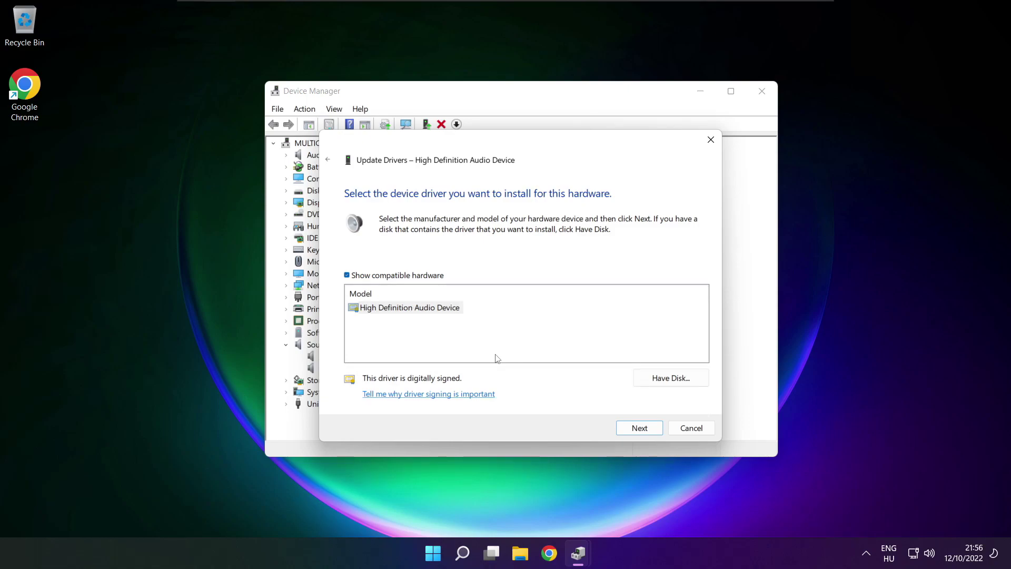
left_click(395, 311)
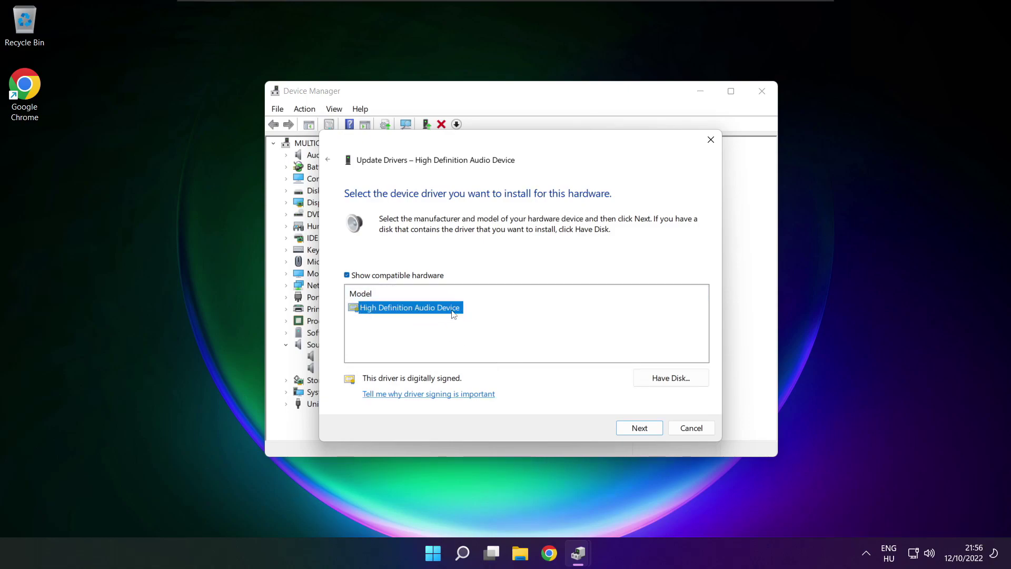
left_click(640, 428)
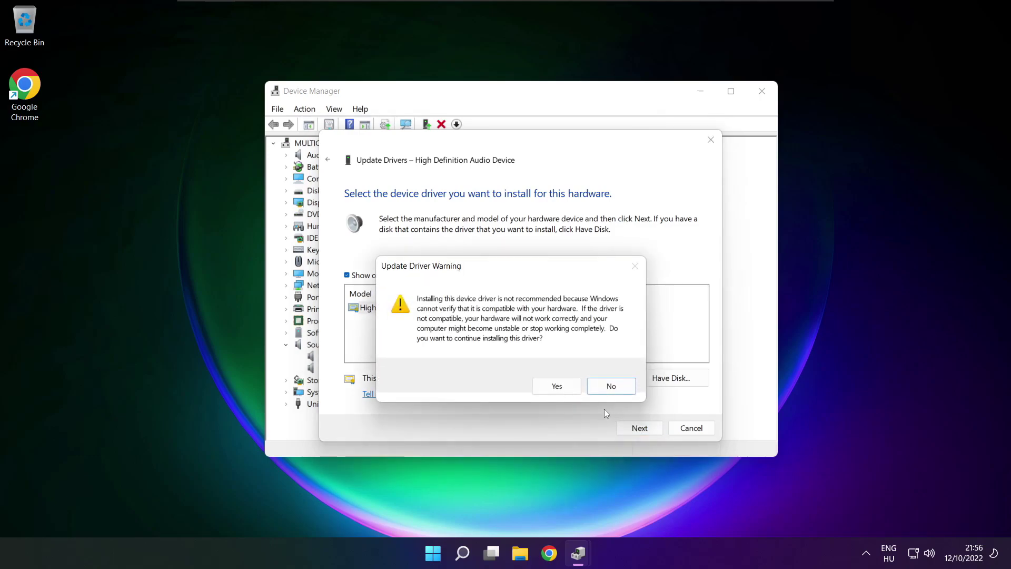
left_click(558, 386)
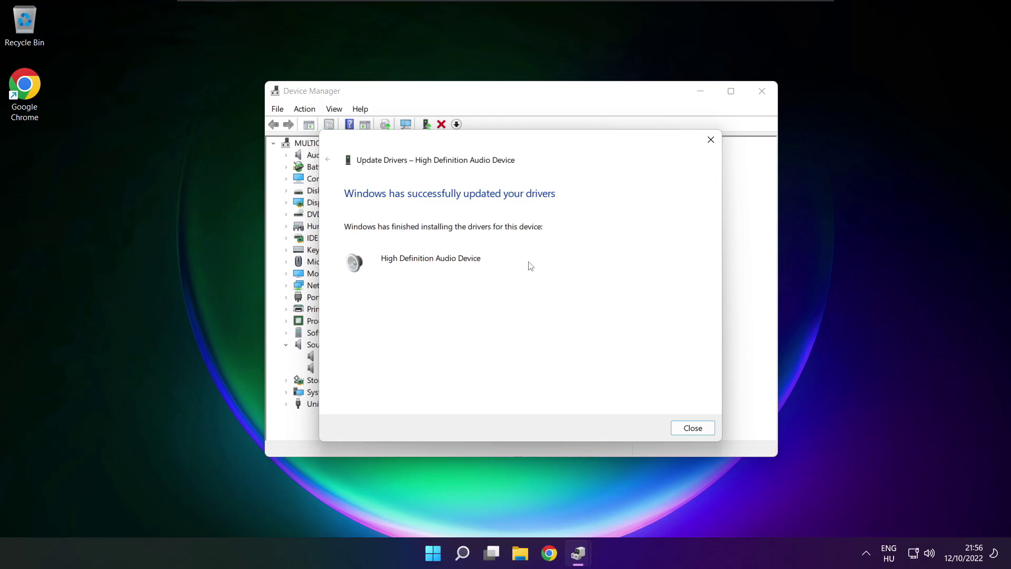
left_click(693, 427)
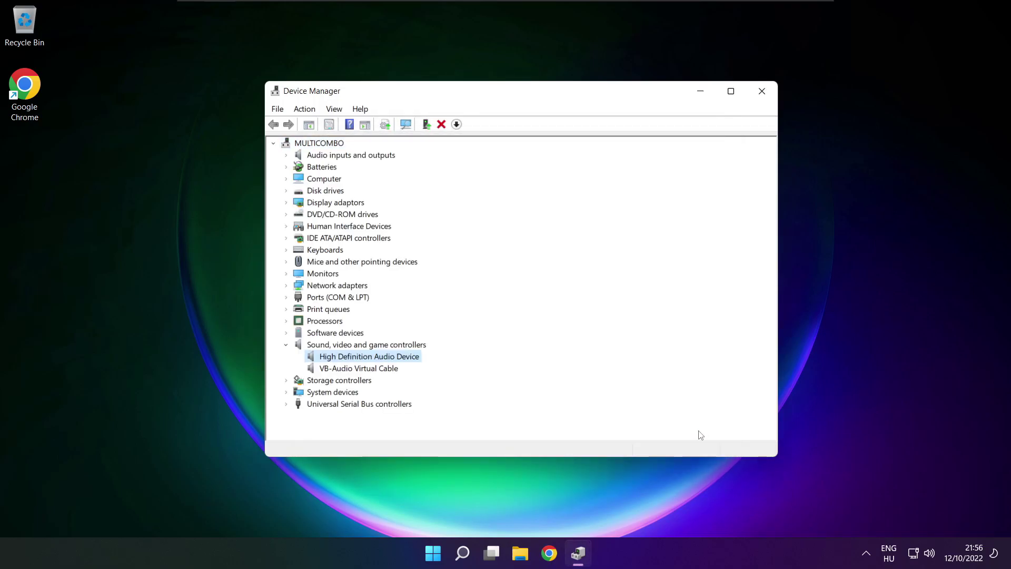
Step: Close Device Manager and open the Start power menu
left_click(764, 93)
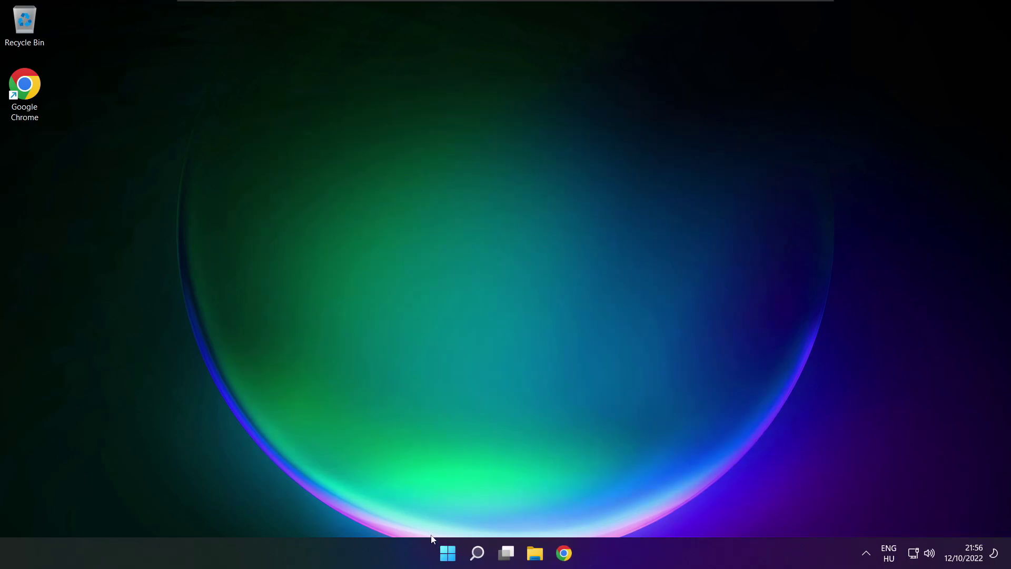
left_click(448, 554)
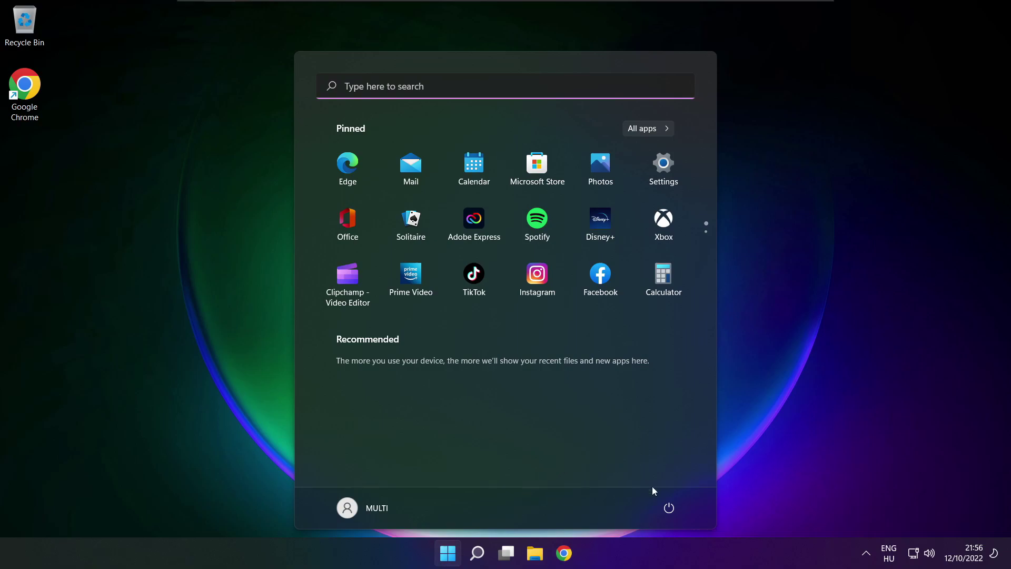
left_click(669, 507)
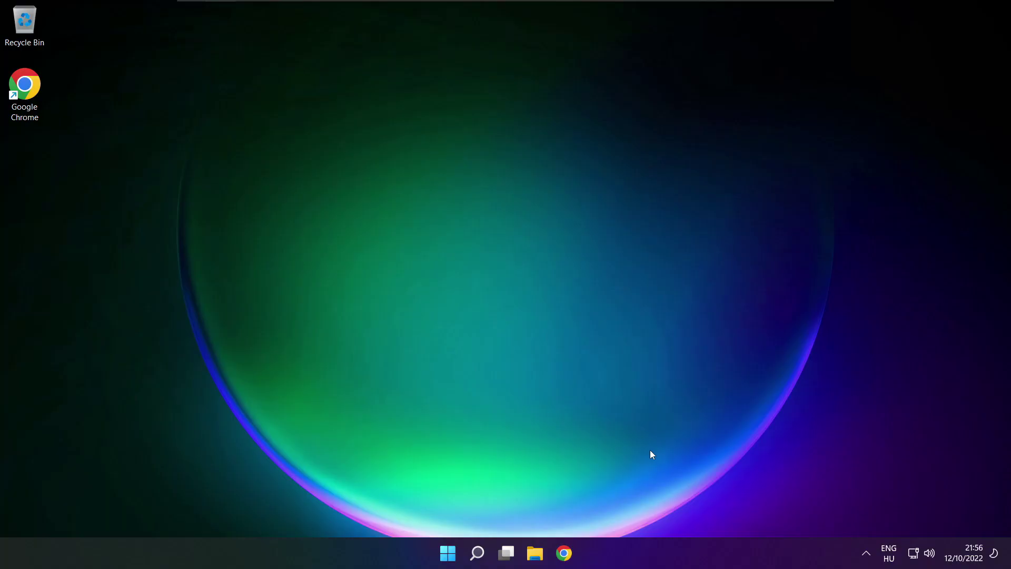
Step: From the speaker icon's Sound settings, run the troubleshooter for Output devices
right_click(931, 557)
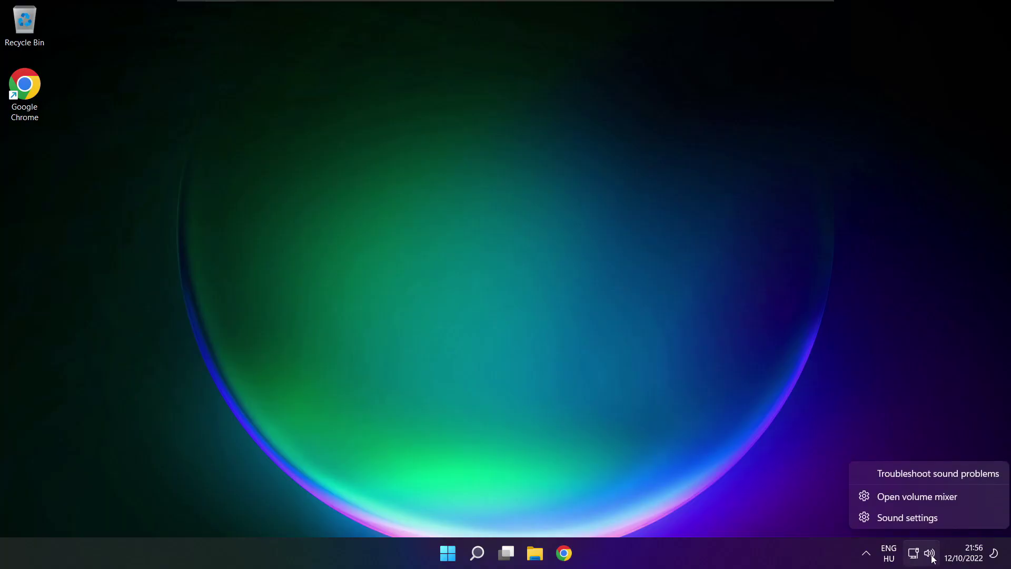
left_click(945, 518)
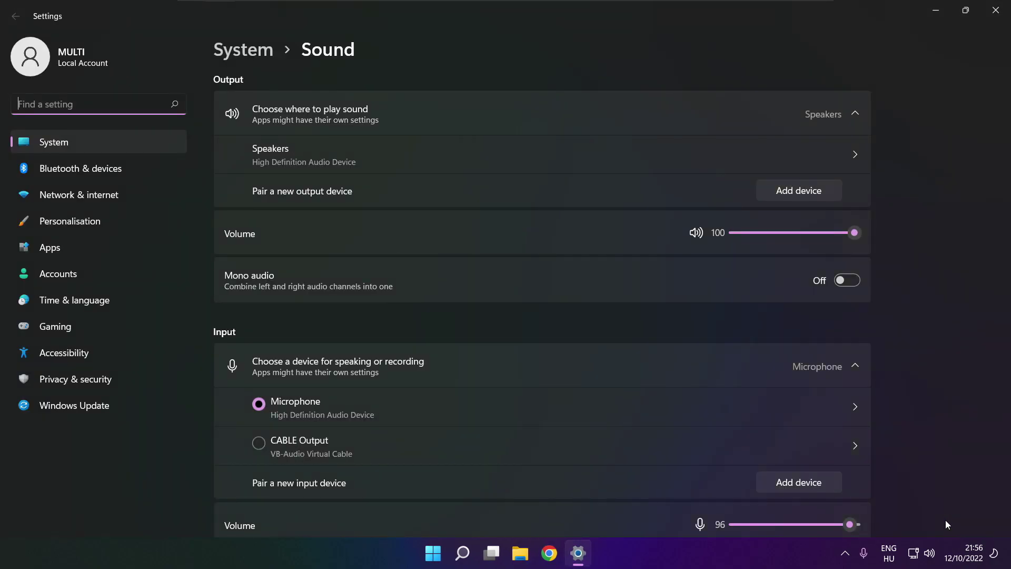
scroll(542, 304, "down", 6)
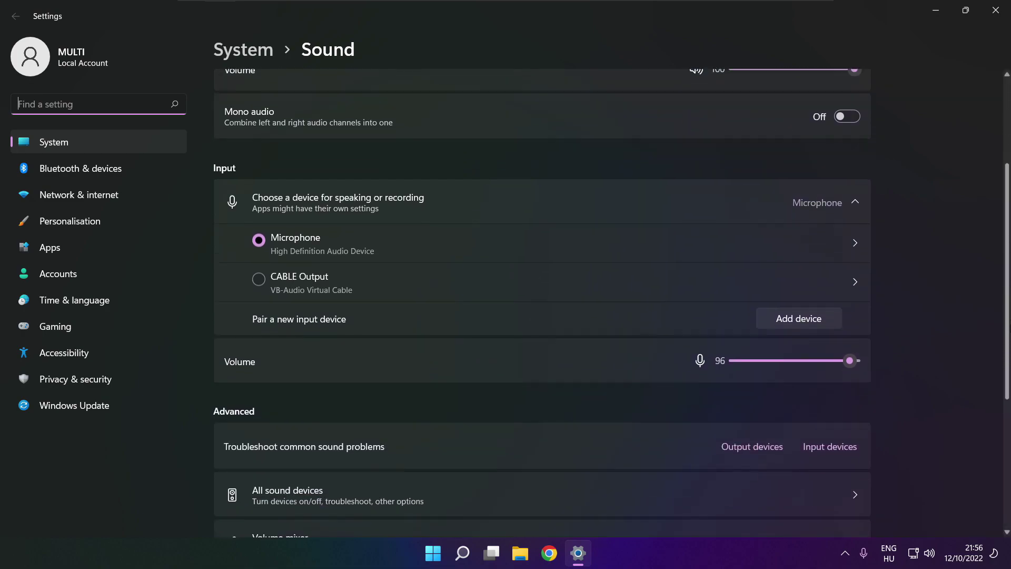
scroll(542, 304, "down", 1)
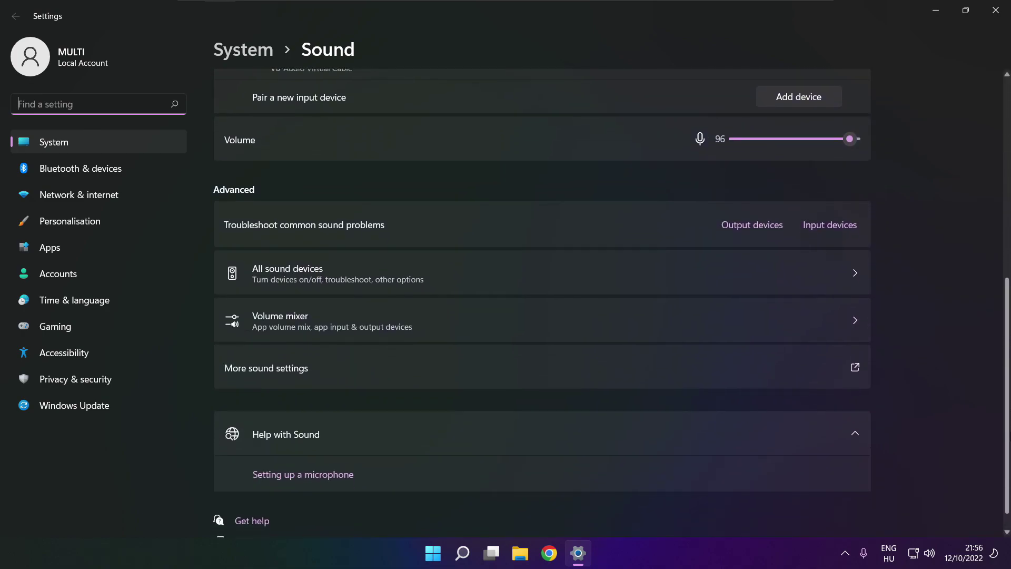
scroll(542, 304, "down", 1)
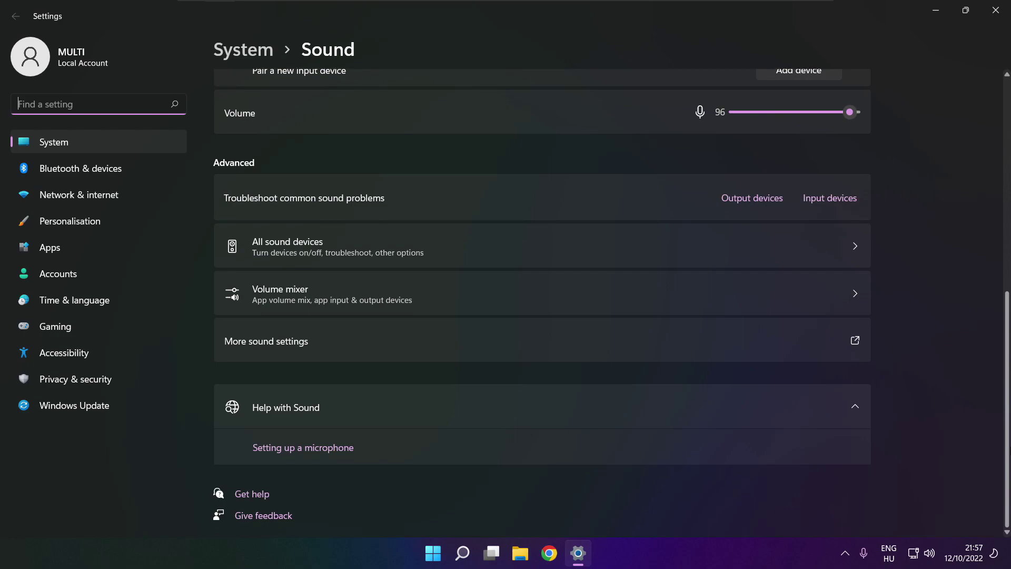
left_click(756, 203)
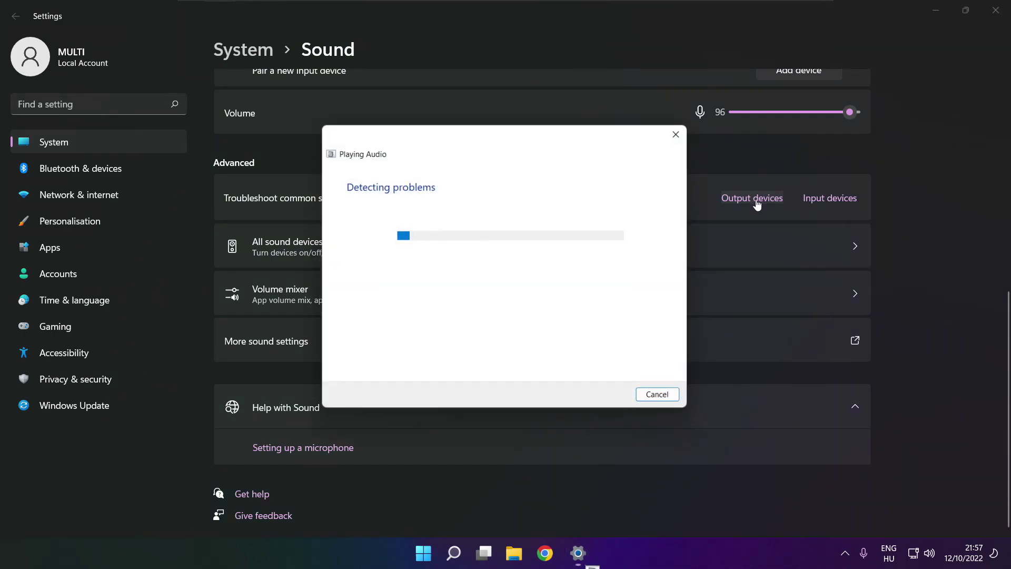